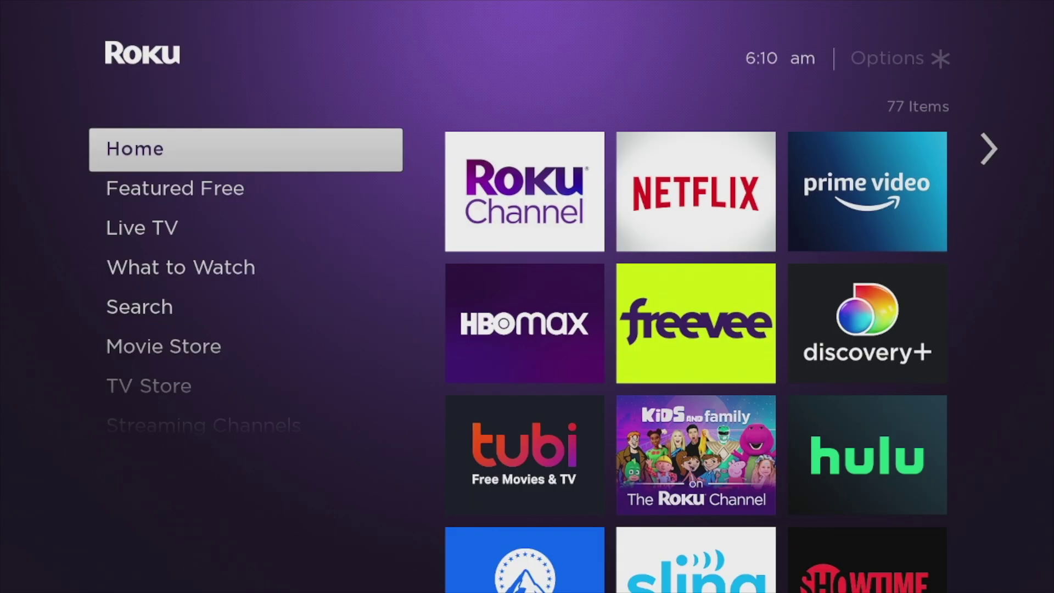
# Go from the Home menu through Settings > Theme into the Theme packs gallery.
pyautogui.press('Up')
pyautogui.press('Right')
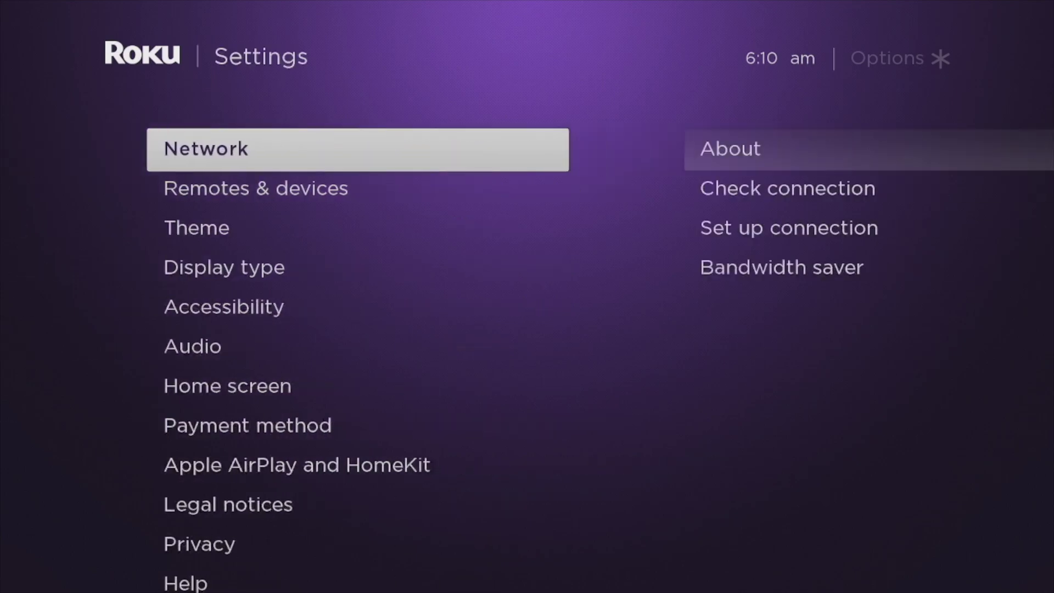
pyautogui.press('Down')
pyautogui.press('Down')
pyautogui.press('Right')
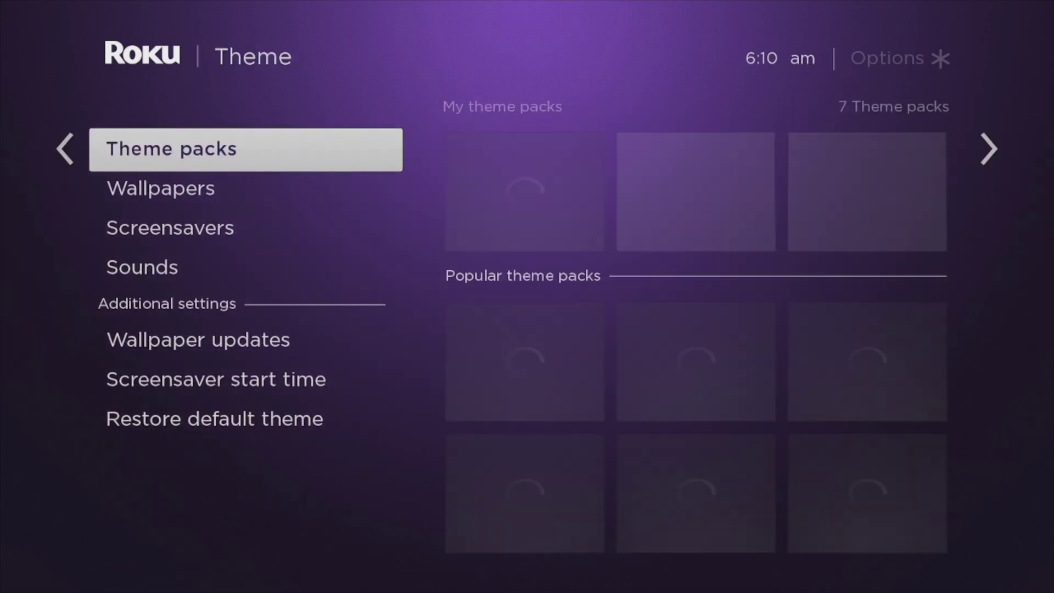
pyautogui.press('Right')
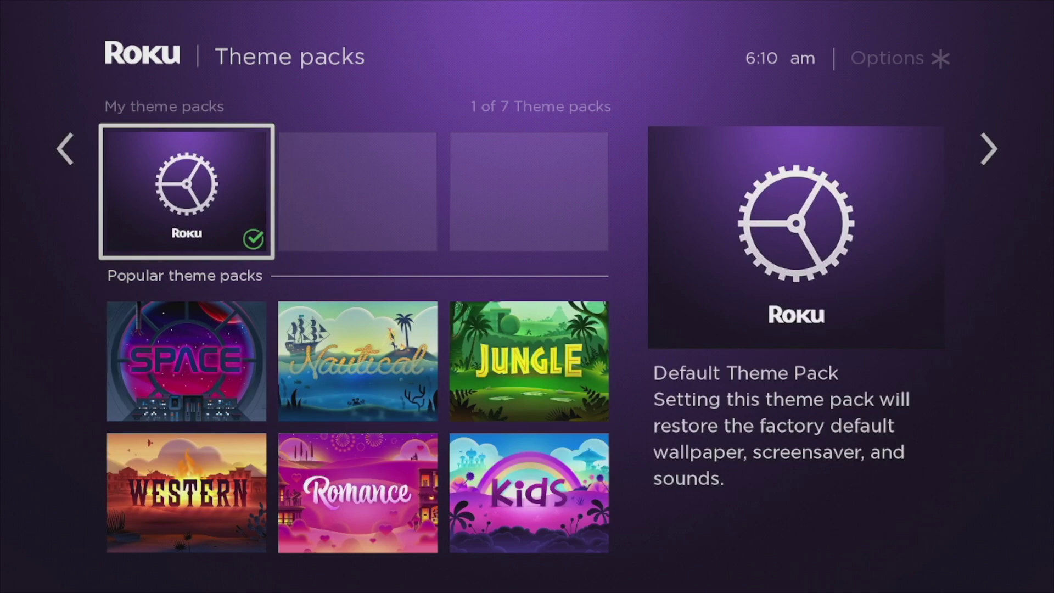
# Browse the popular theme packs past Nautical and open the Jungle Theme Pack details.
pyautogui.press('Down')
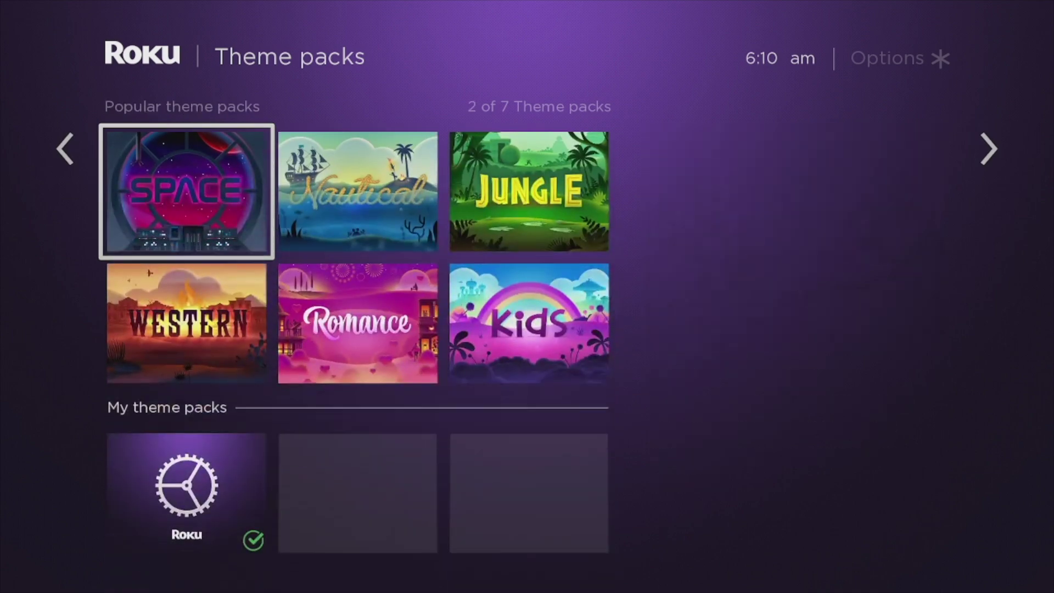
pyautogui.press('Right')
pyautogui.press('Right')
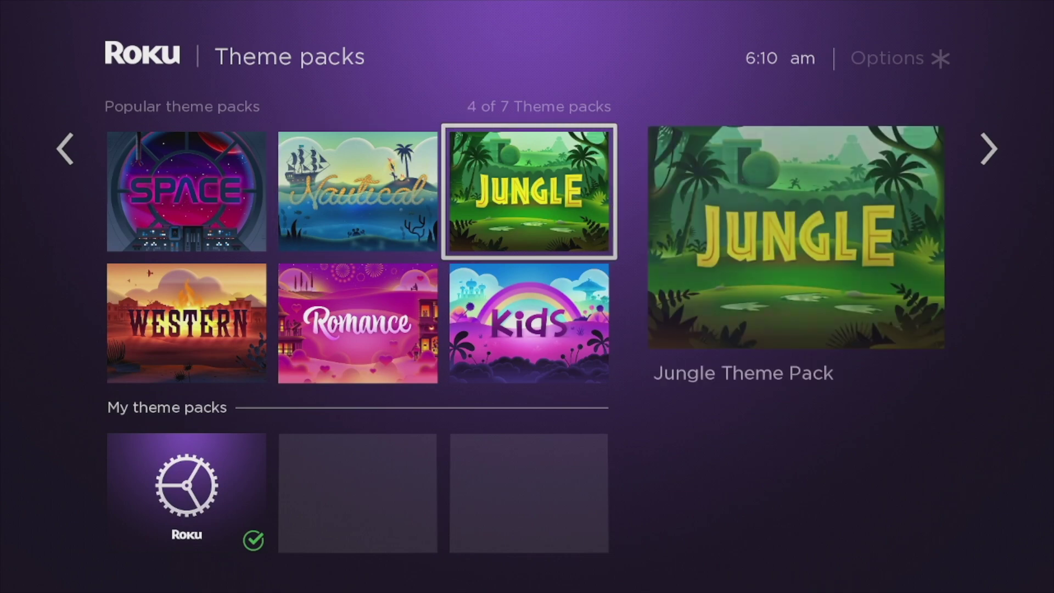
pyautogui.press('Down')
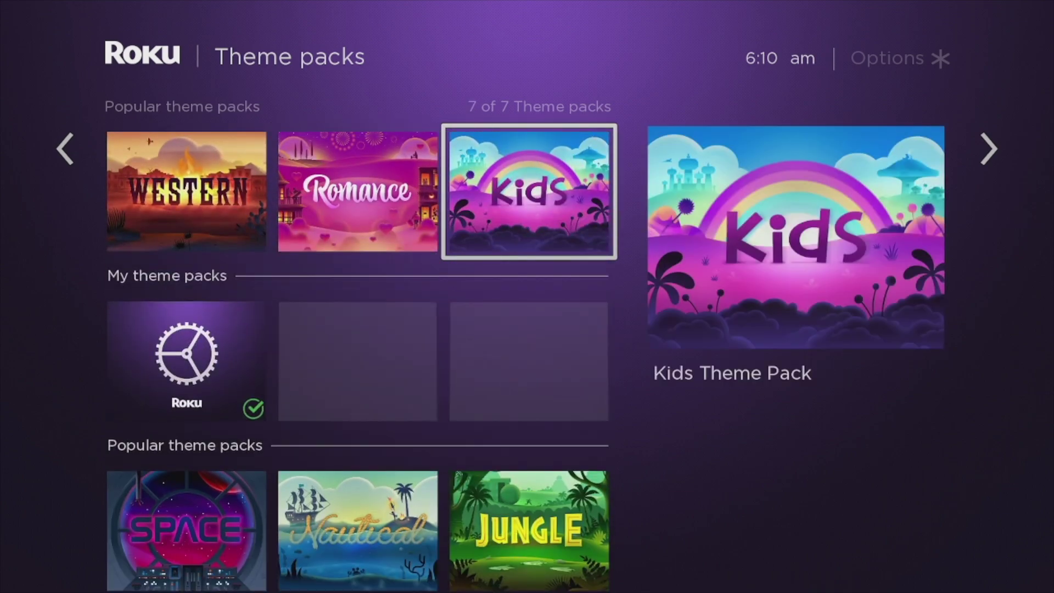
pyautogui.press('Up')
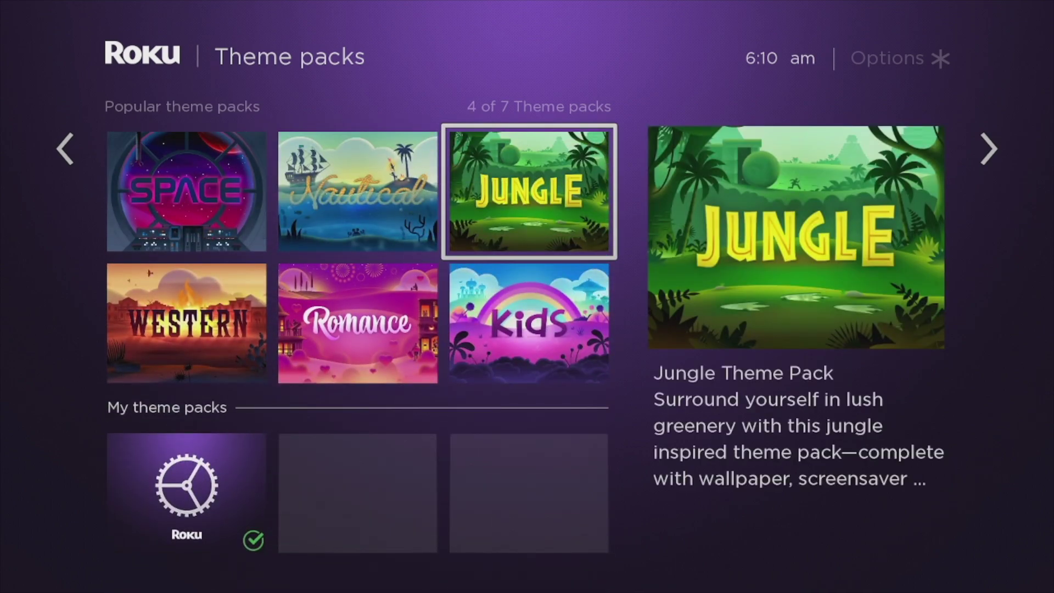
pyautogui.press('Return')
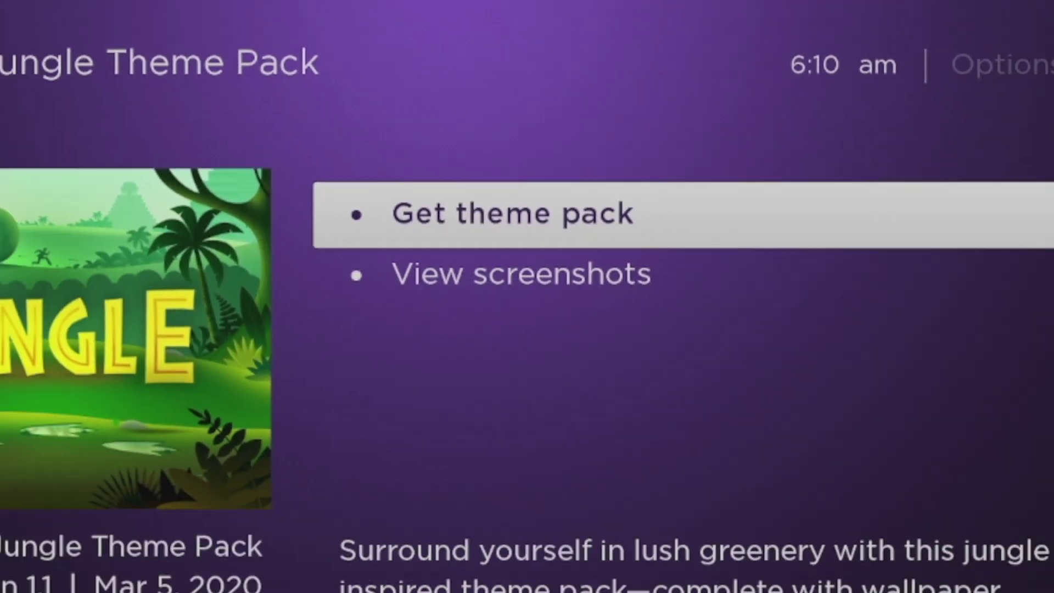
# Get the Jungle Theme Pack, then set it as the active theme.
pyautogui.press('Return')
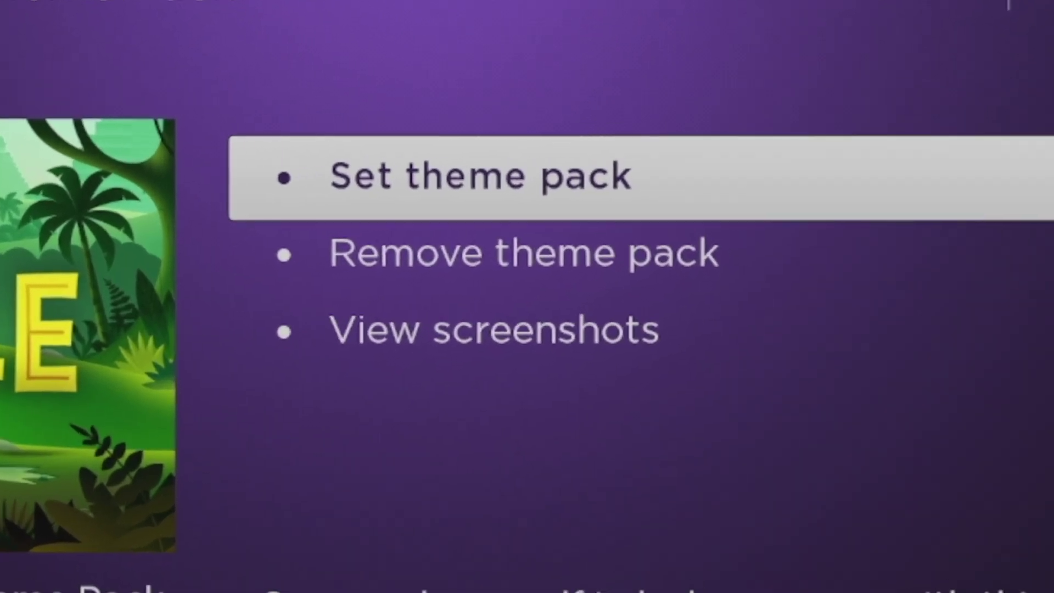
pyautogui.press('Return')
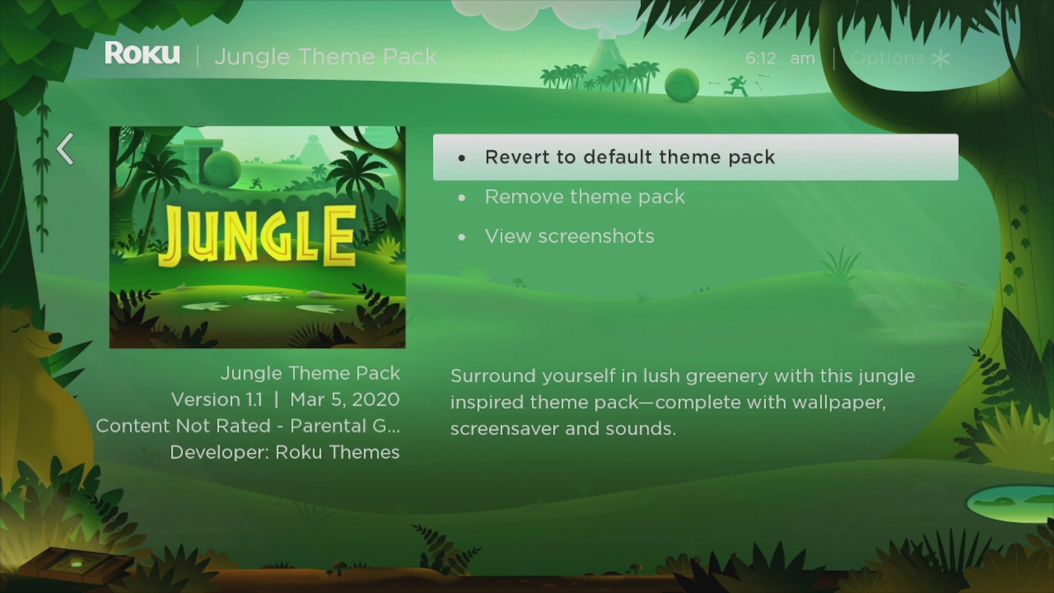
# Leave the theme page for Home and let the jungle screensaver play.
pyautogui.press('Home')
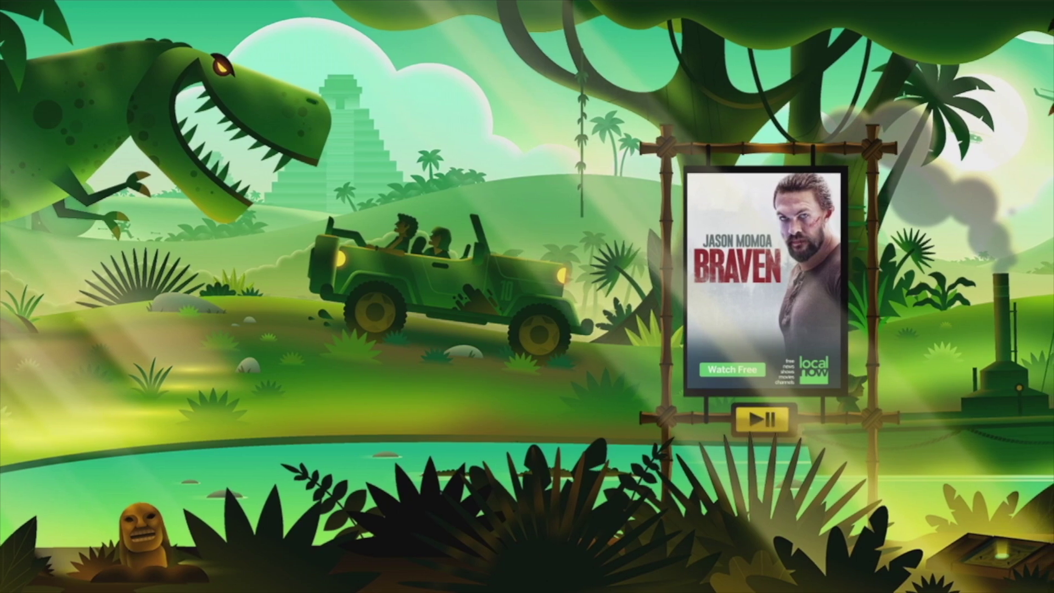
# Dismiss the jungle screensaver and move to Settings > Theme, now showing Jungle Wallpaper.
pyautogui.press('Home')
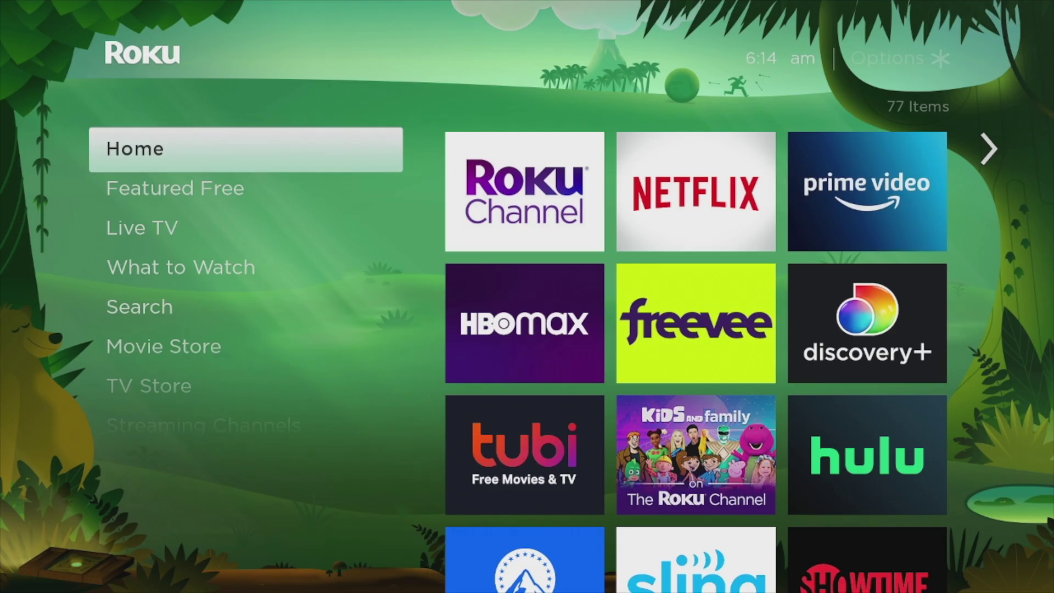
pyautogui.press('Up')
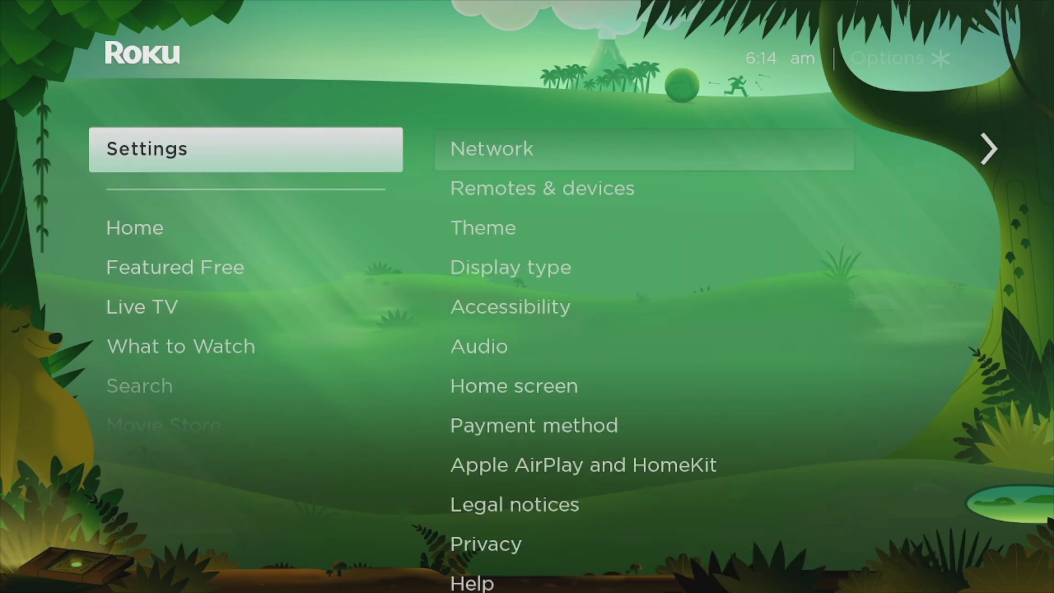
pyautogui.press('Right')
pyautogui.press('Down')
pyautogui.press('Down')
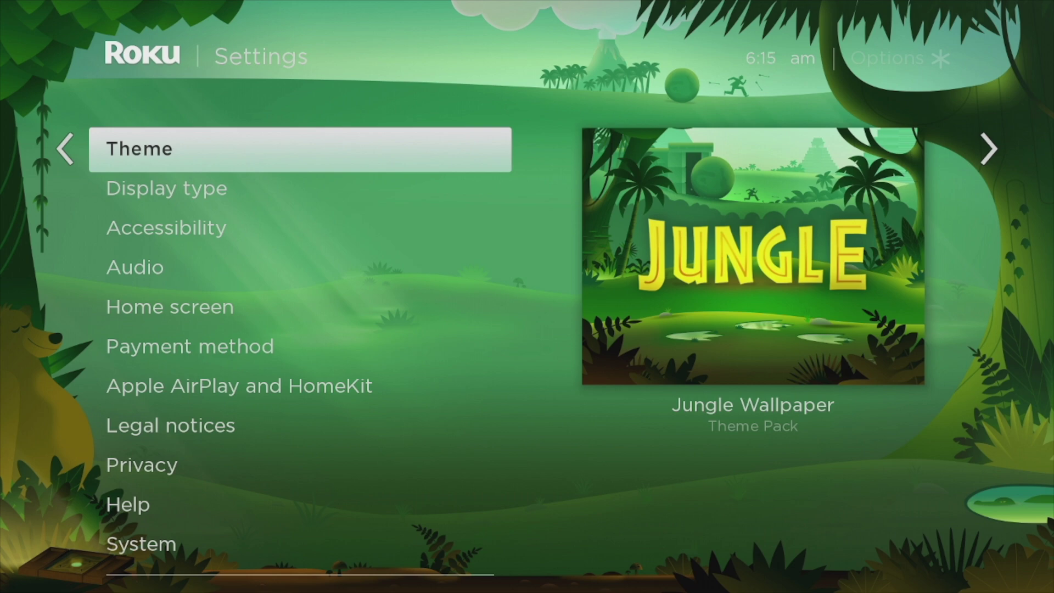
# Open the Theme settings and enter the Wallpapers gallery.
pyautogui.press('Return')
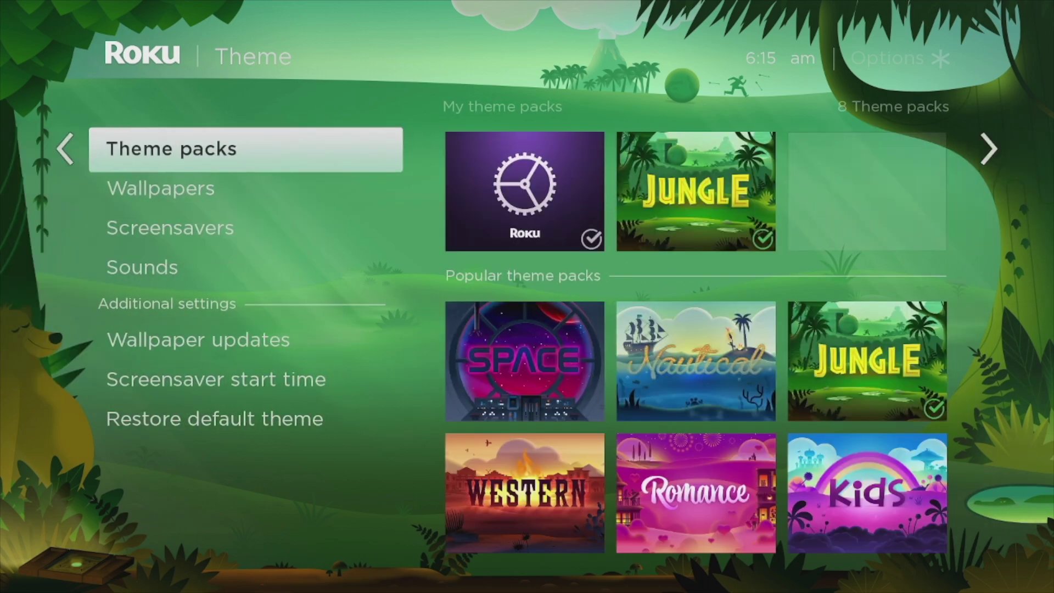
pyautogui.press('Down')
pyautogui.press('Return')
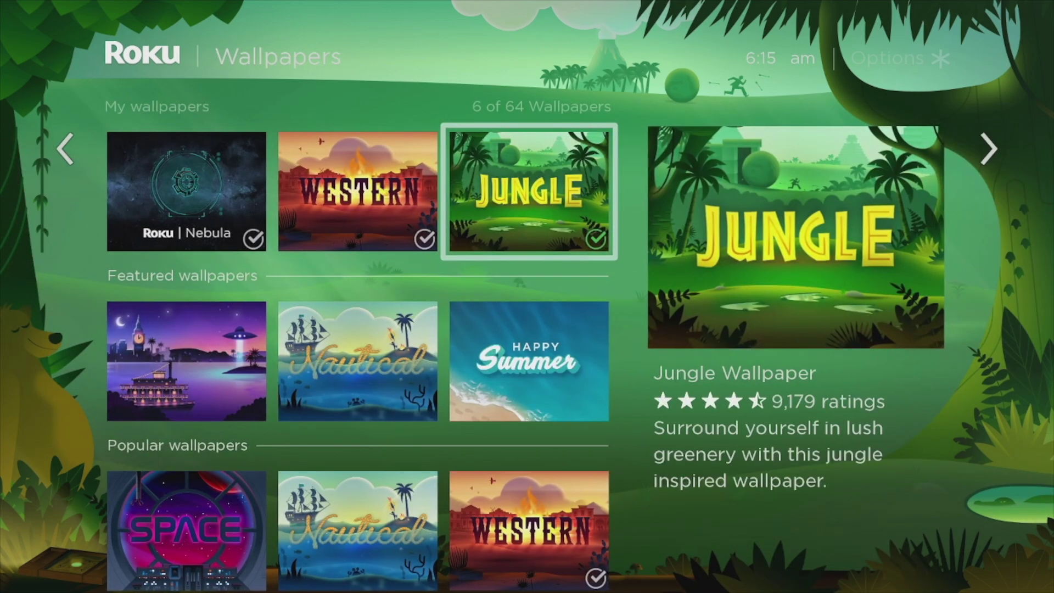
# Browse the wallpaper grid, briefly view Star Trek, then open the Fall Landscape details.
pyautogui.press('Down')
pyautogui.press('Down')
pyautogui.press('Down')
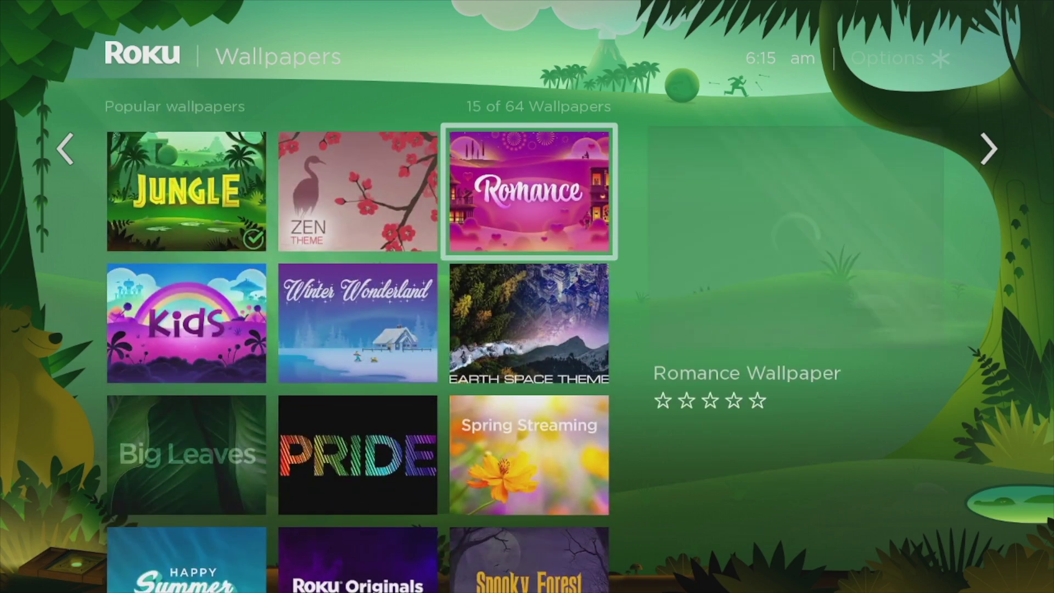
pyautogui.press('Left')
pyautogui.press('Down')
pyautogui.press('Down')
pyautogui.press('Down')
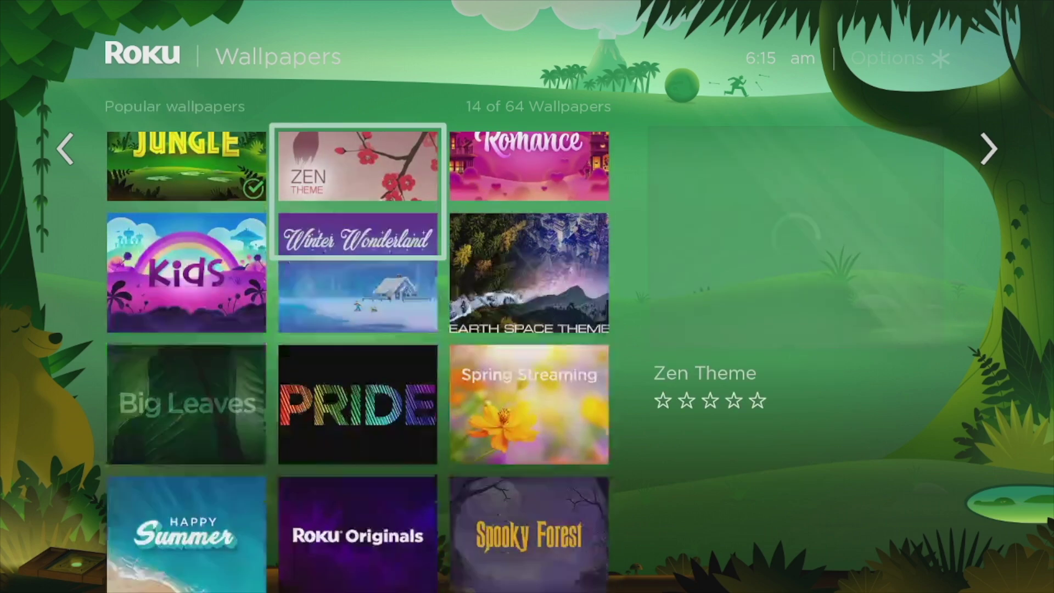
pyautogui.press('Down')
pyautogui.press('Down')
pyautogui.press('Down')
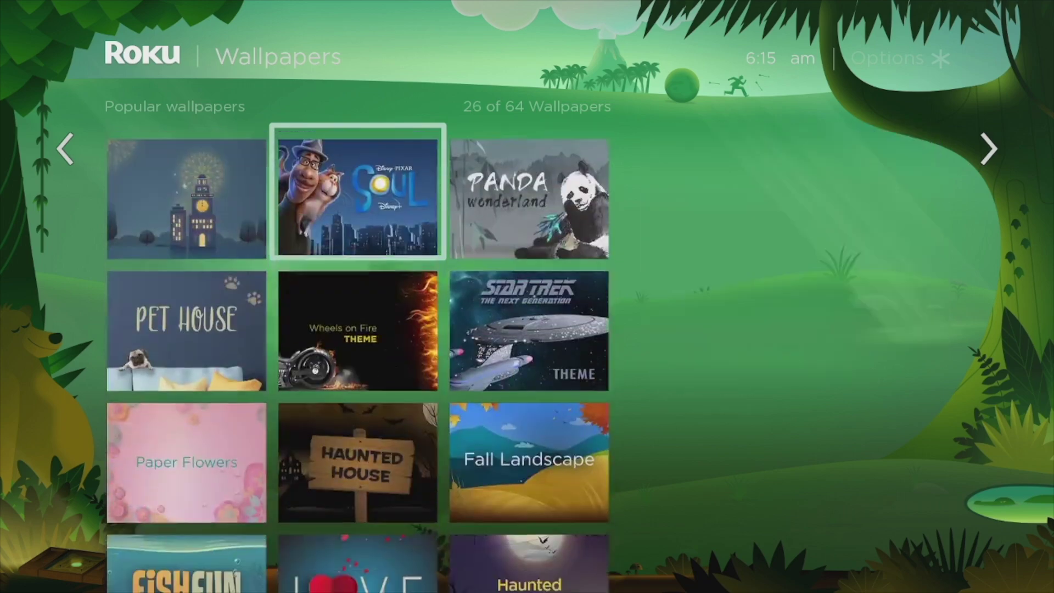
pyautogui.press('Right')
pyautogui.press('Return')
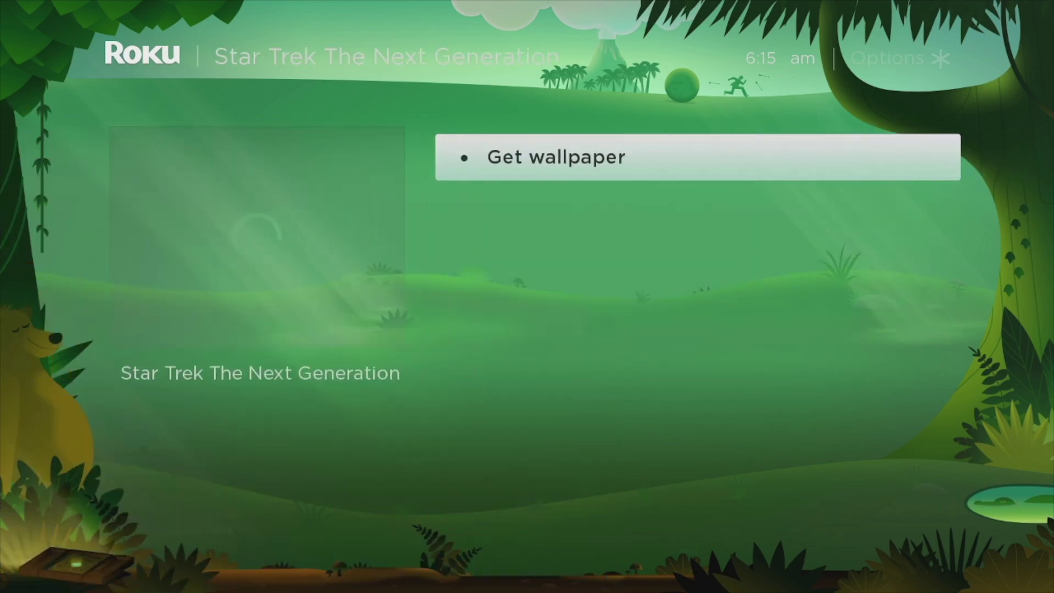
pyautogui.press('Escape')
pyautogui.press('Down')
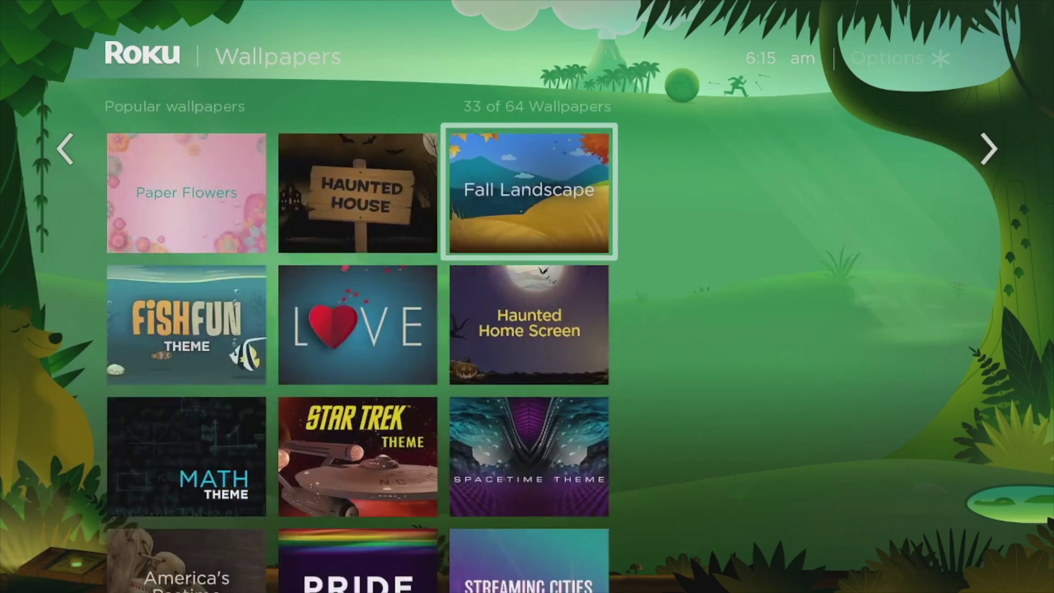
pyautogui.press('Return')
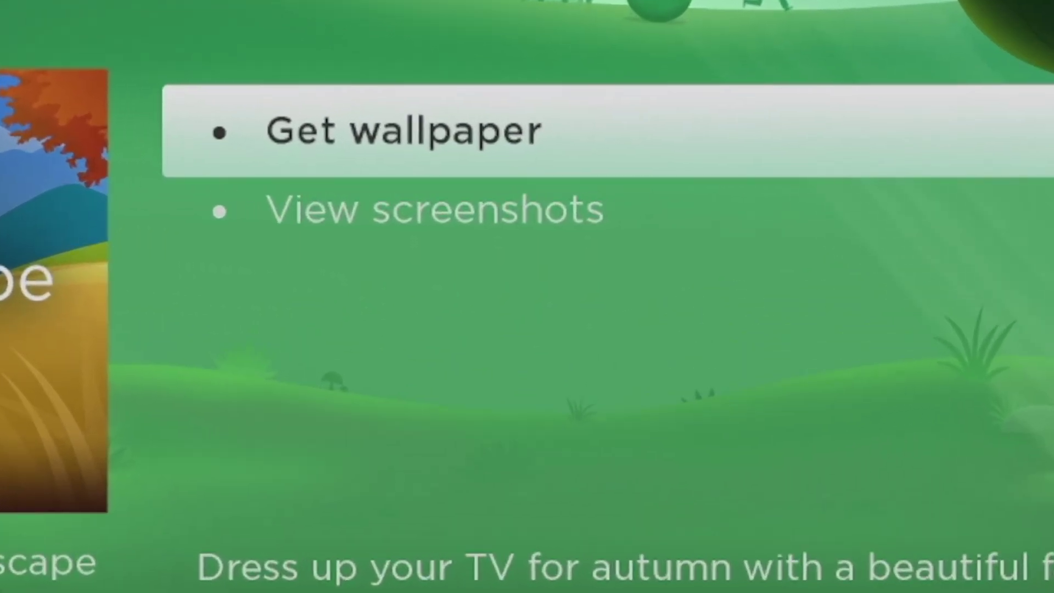
# Get Fall Landscape, set it as the wallpaper, and return to the Home screen.
pyautogui.press('Return')
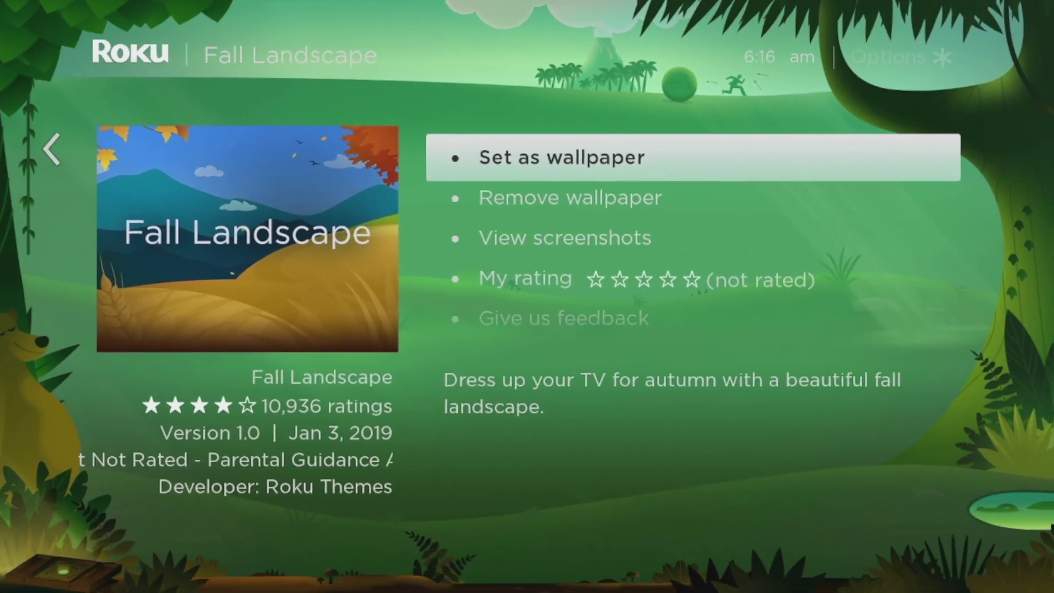
pyautogui.press('Return')
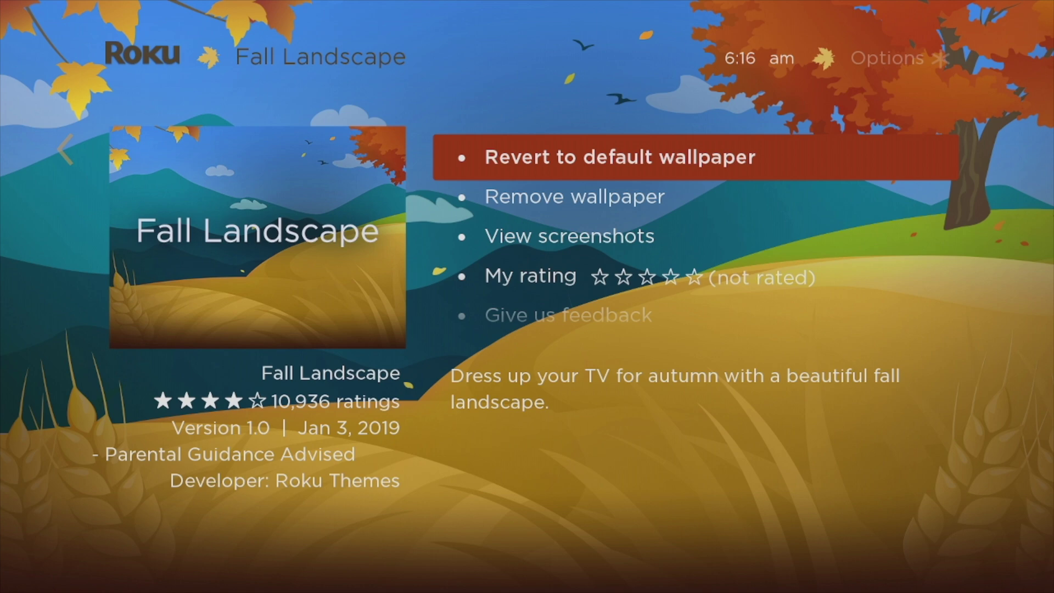
pyautogui.press('Home')
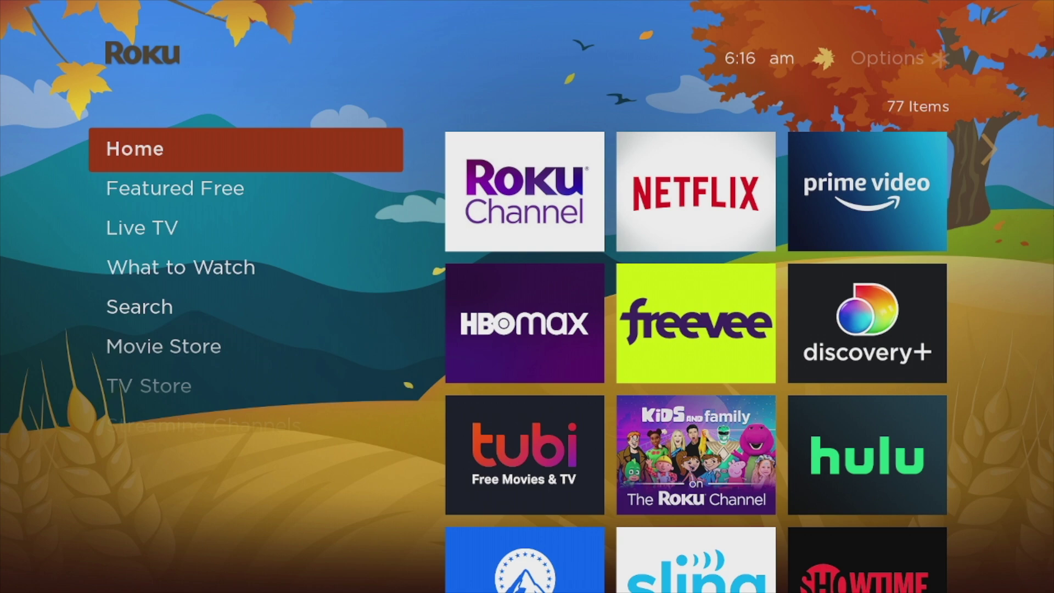
# Go to Settings > Theme > Screensavers and browse the grid to Aquatic Life's details.
pyautogui.press('Up')
pyautogui.press('Right')
pyautogui.press('Down')
pyautogui.press('Down')
pyautogui.press('Right')
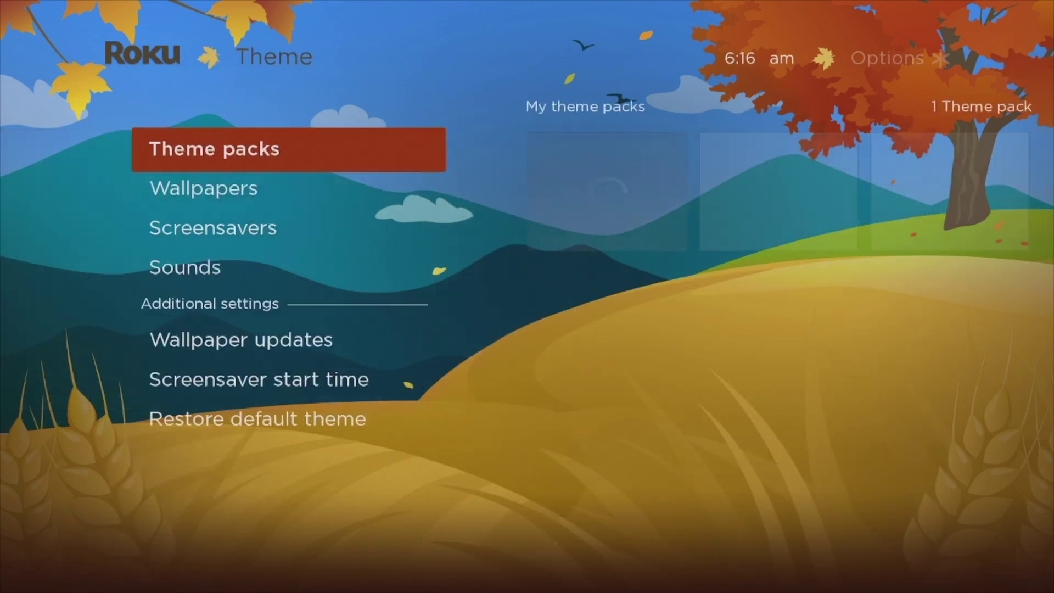
pyautogui.press('Down')
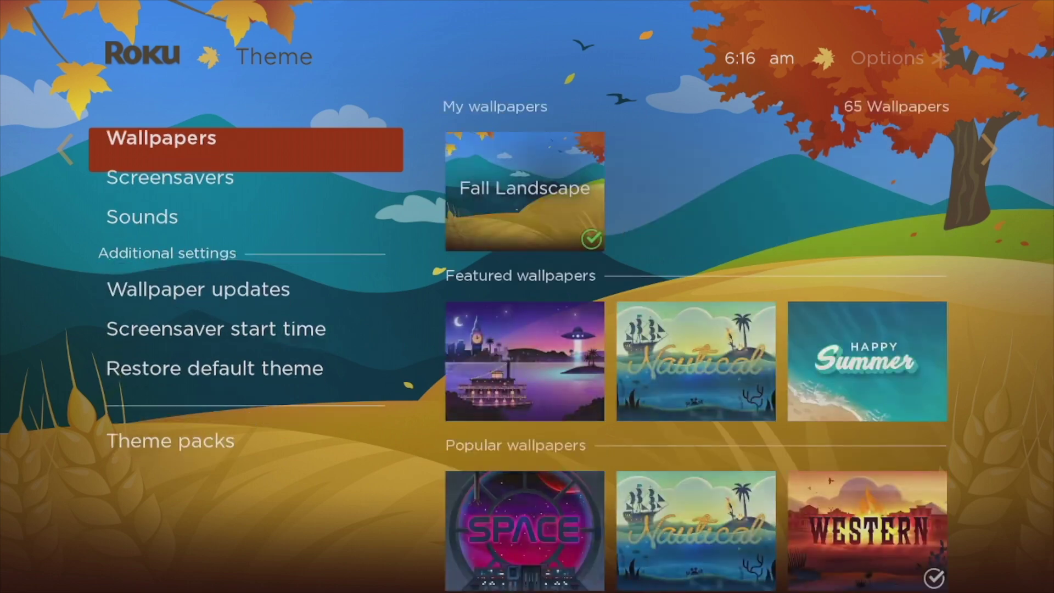
pyautogui.press('Down')
pyautogui.press('Right')
pyautogui.press('Right')
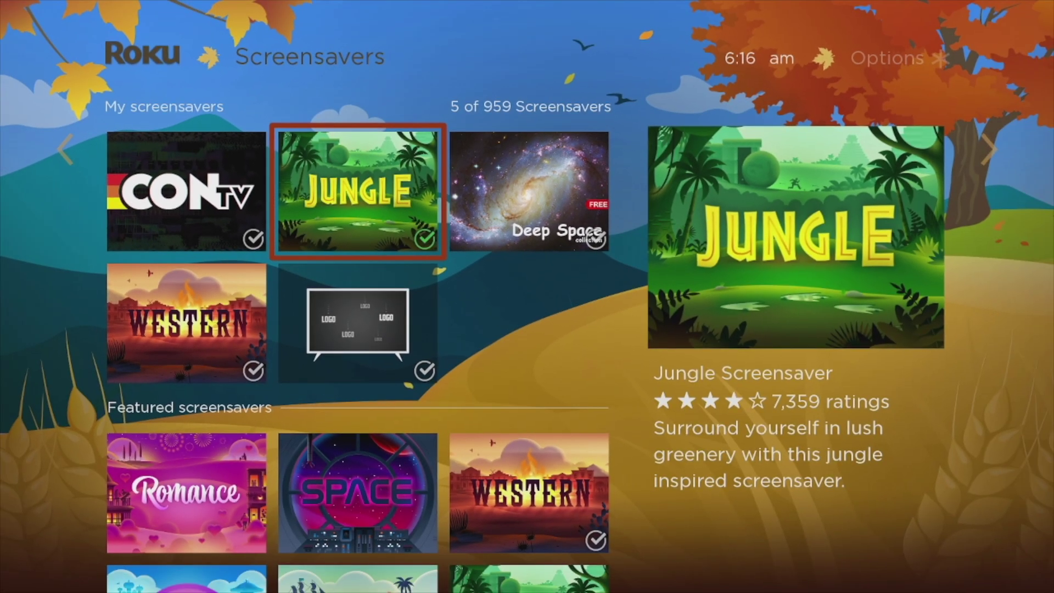
pyautogui.press('Down')
pyautogui.press('Down')
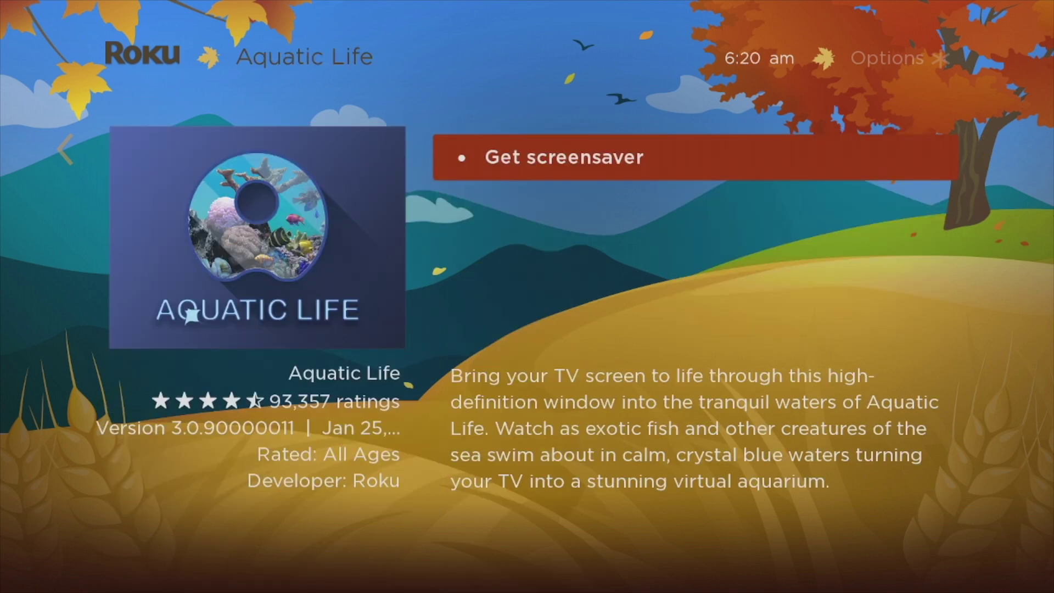
# Back out of Aquatic Life and open the Western Screensaver details.
pyautogui.press('Left')
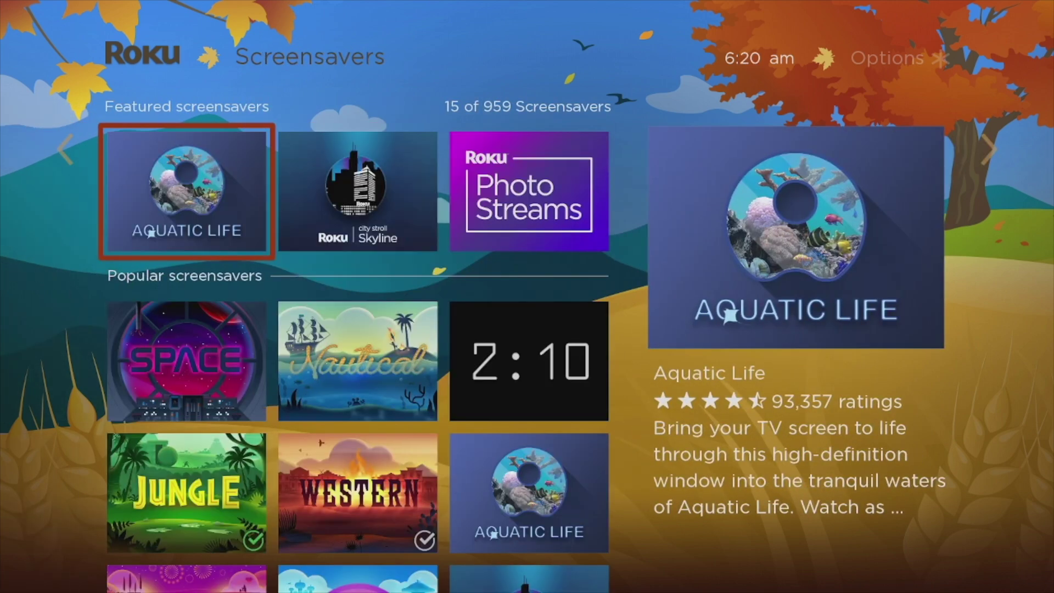
pyautogui.press('Down')
pyautogui.press('Right')
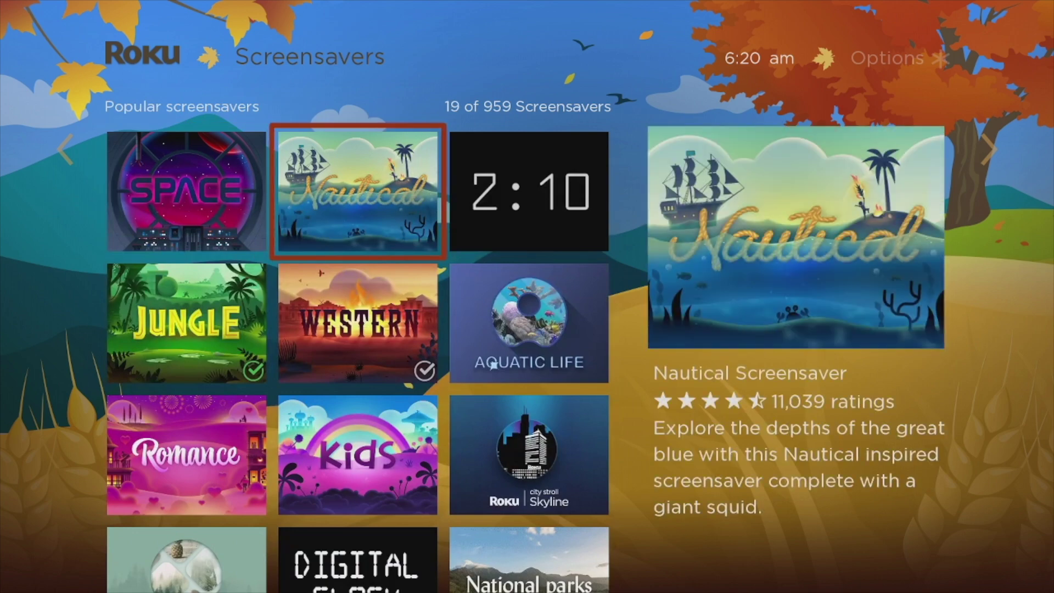
pyautogui.press('Down')
pyautogui.press('Return')
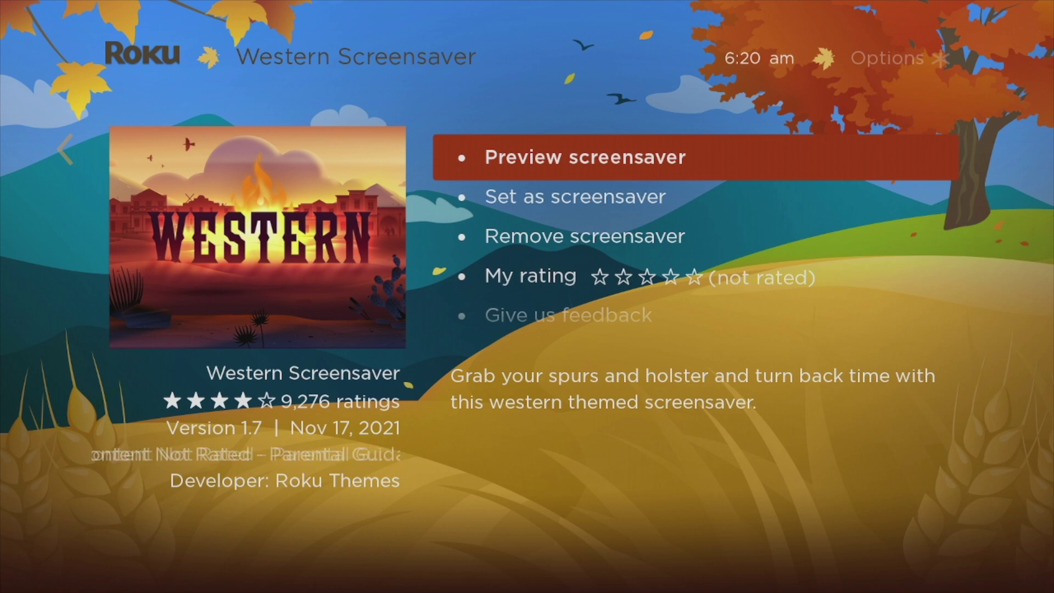
# Set Western as the current screensaver and preview it.
pyautogui.press('Down')
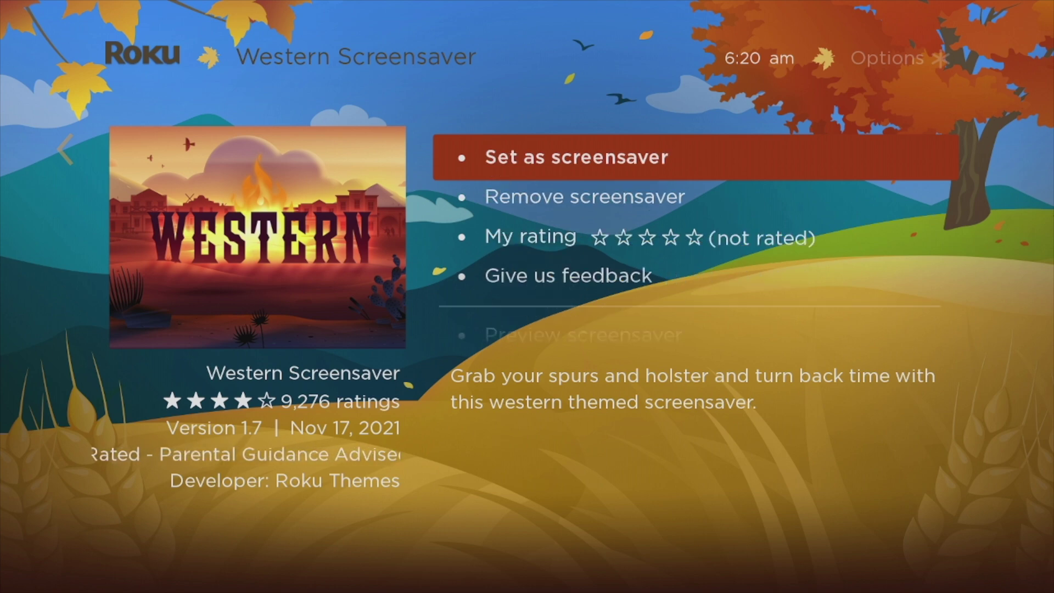
pyautogui.press('Return')
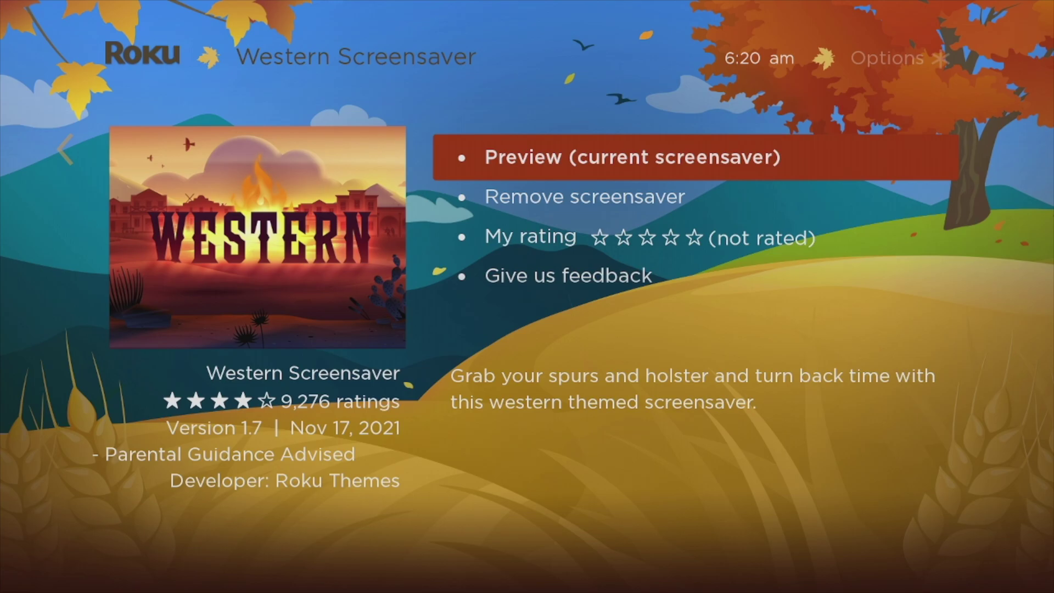
pyautogui.press('Return')
# Change Screensaver start time from disabled to 10 minutes, then back out to Settings.
pyautogui.press('Escape')
pyautogui.press('Escape')
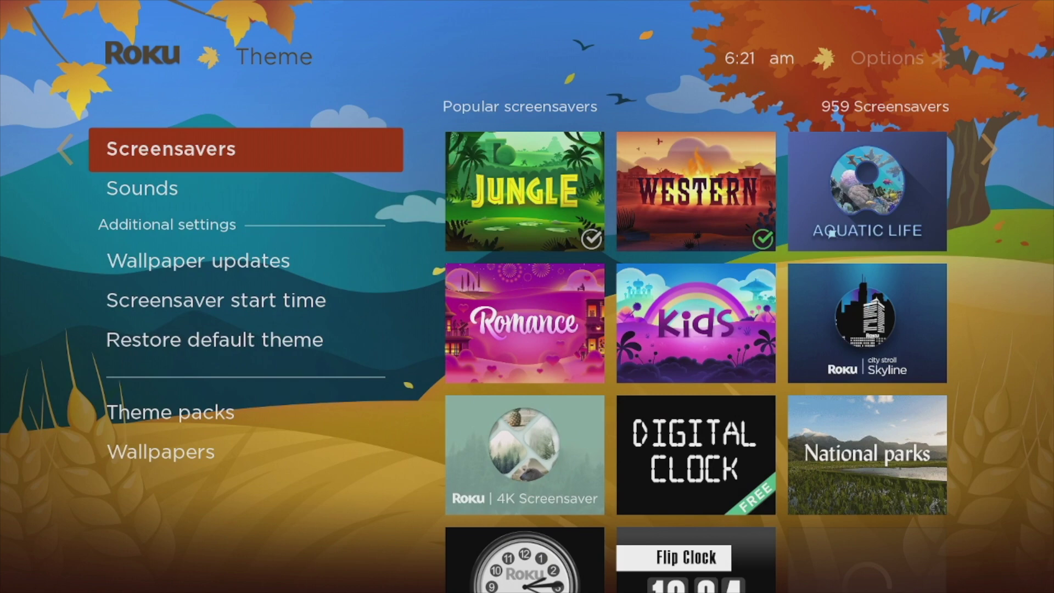
pyautogui.press('Down')
pyautogui.press('Down')
pyautogui.press('Down')
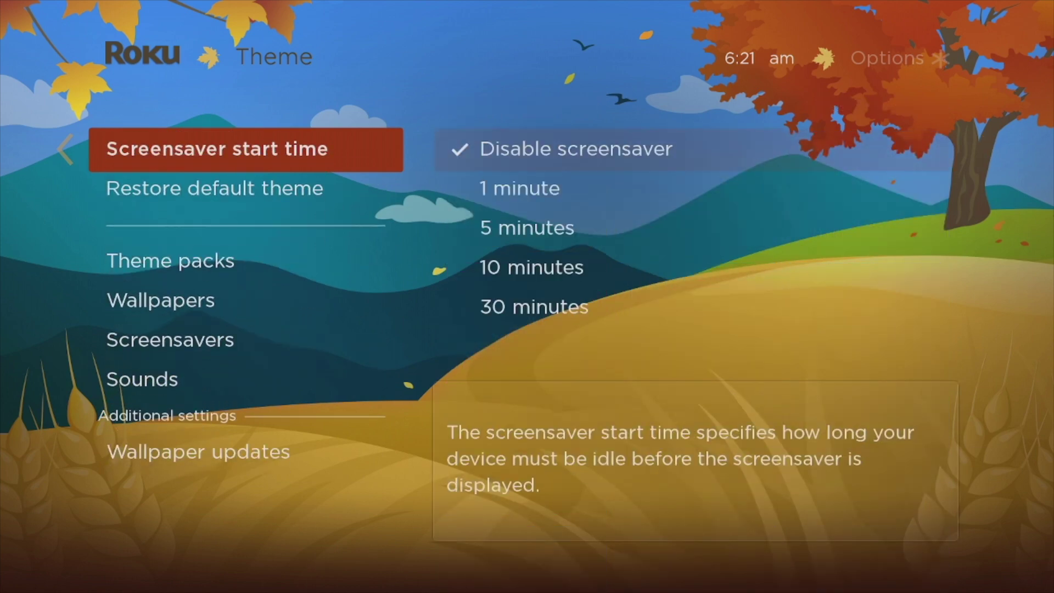
pyautogui.press('Right')
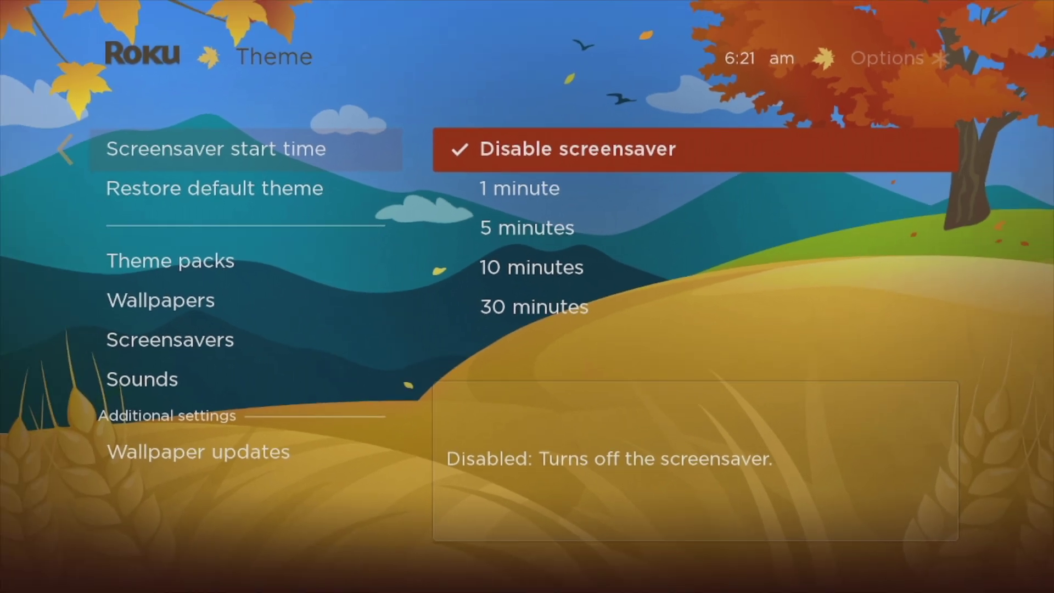
pyautogui.press('Down')
pyautogui.press('Down')
pyautogui.press('Down')
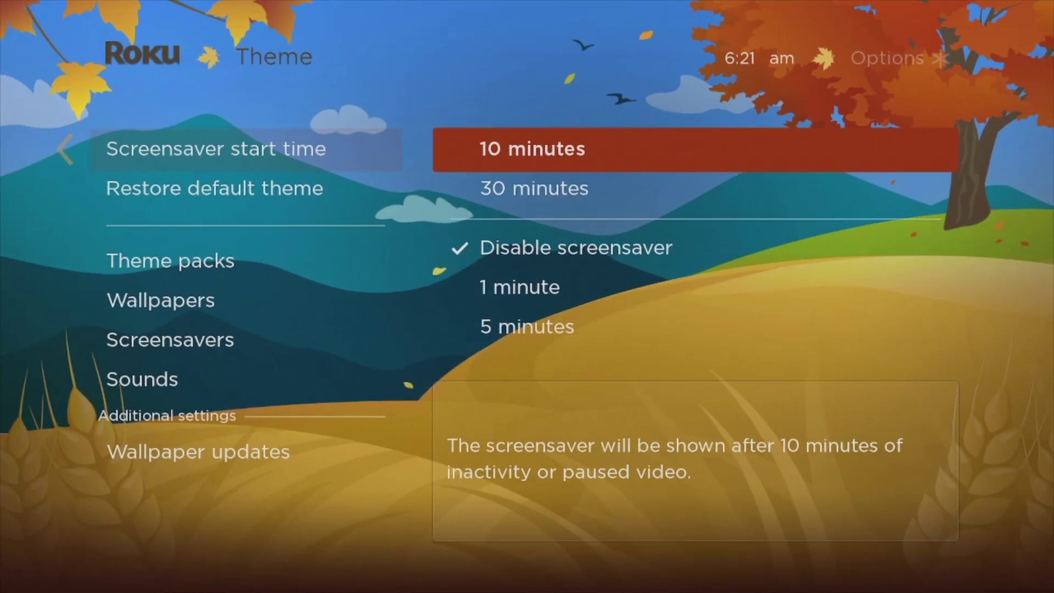
pyautogui.press('Return')
pyautogui.press('Left')
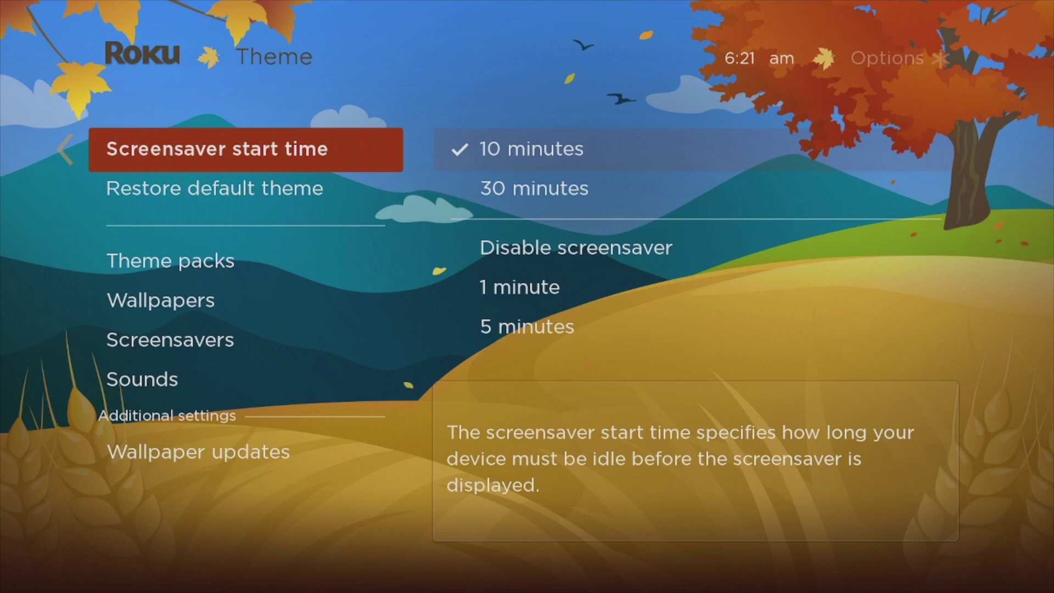
pyautogui.press('Left')
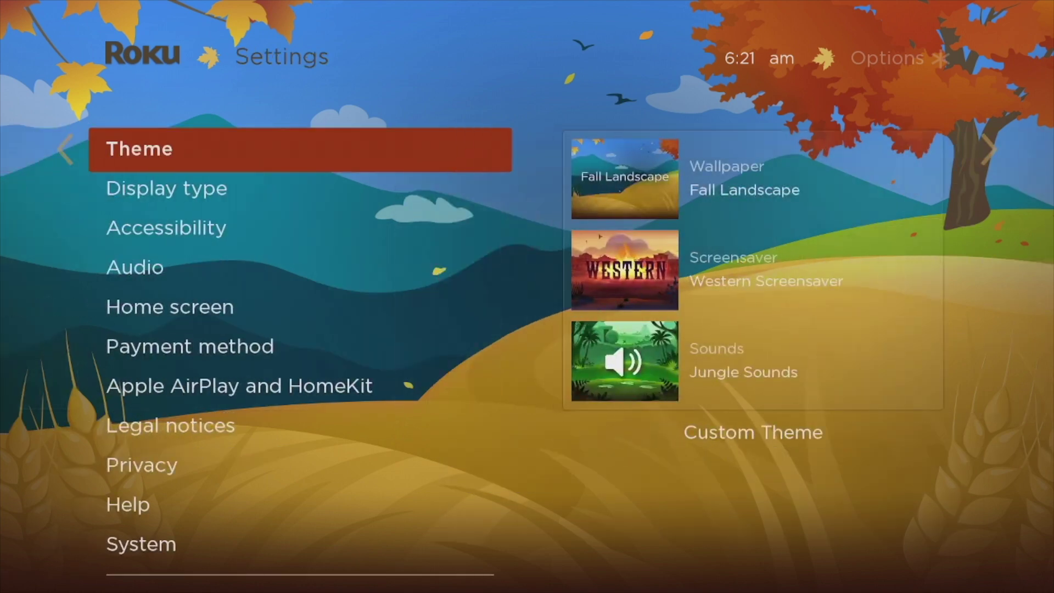